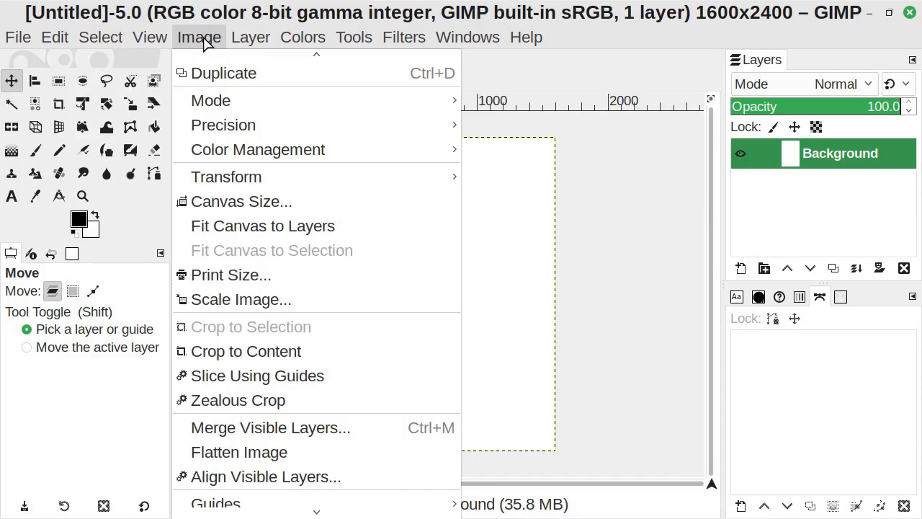
- Add a horizontal guide at 50 percent of the image height
scroll(310, 432, "down", 3)
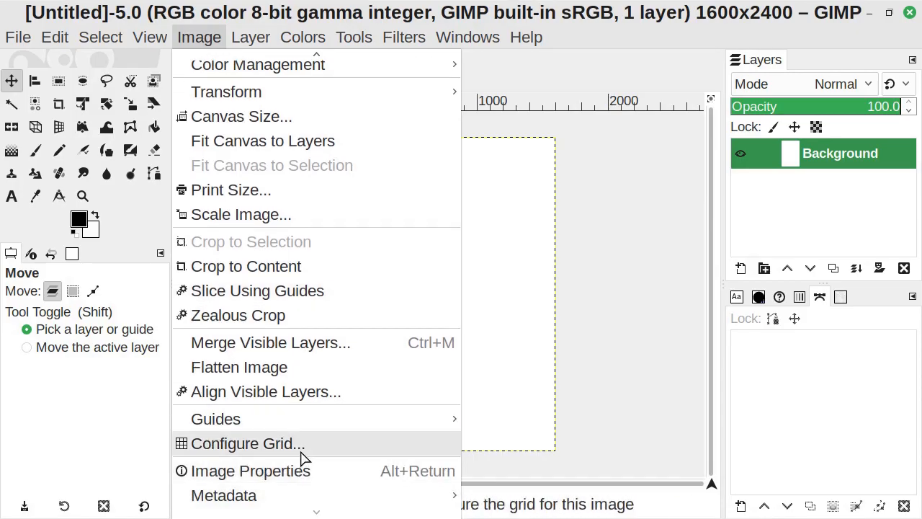
mouse_move(310, 420)
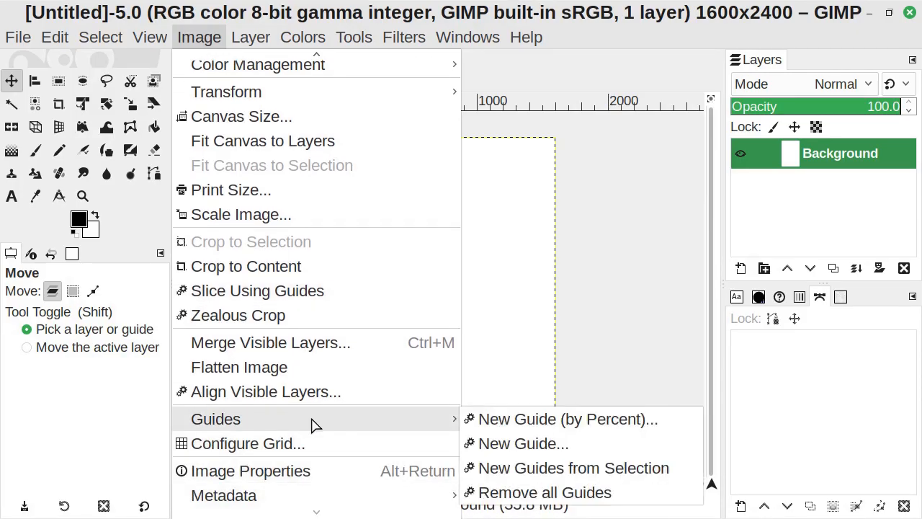
left_click(520, 425)
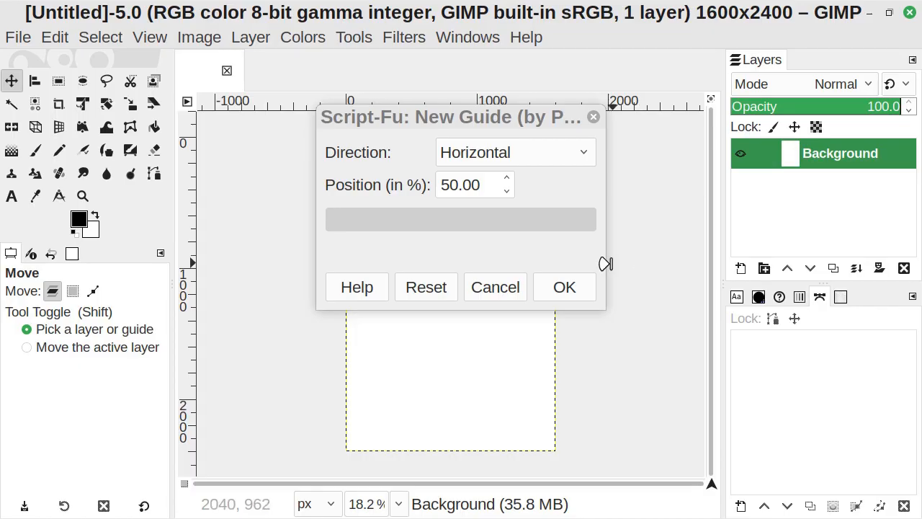
left_click(564, 288)
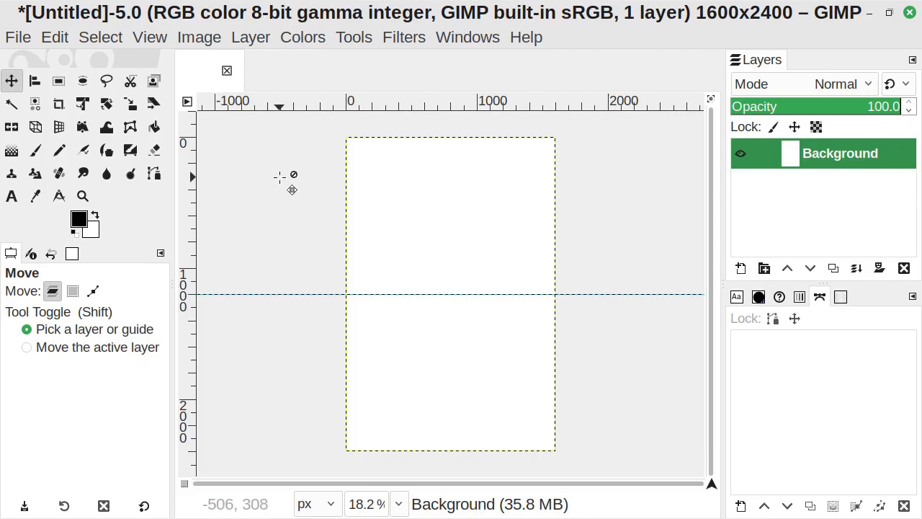
- Add a vertical guide at 50 percent of the image width
left_click(204, 42)
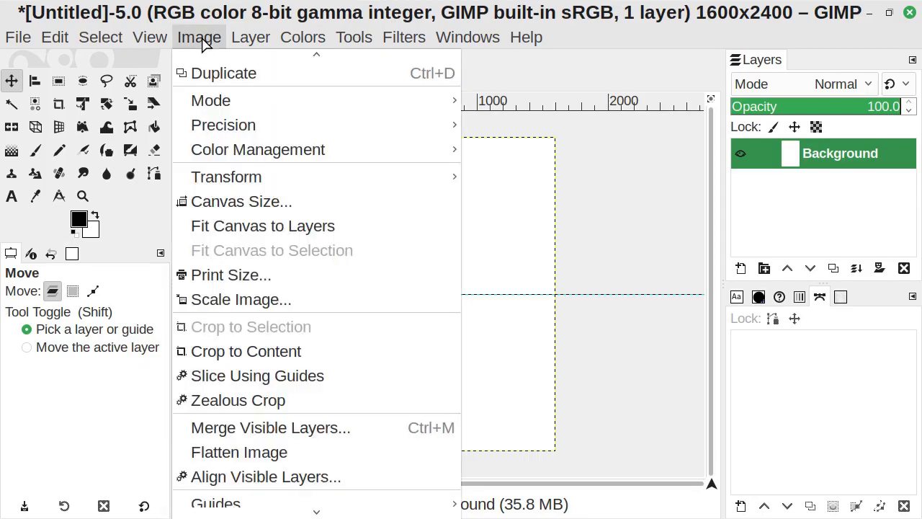
mouse_move(386, 425)
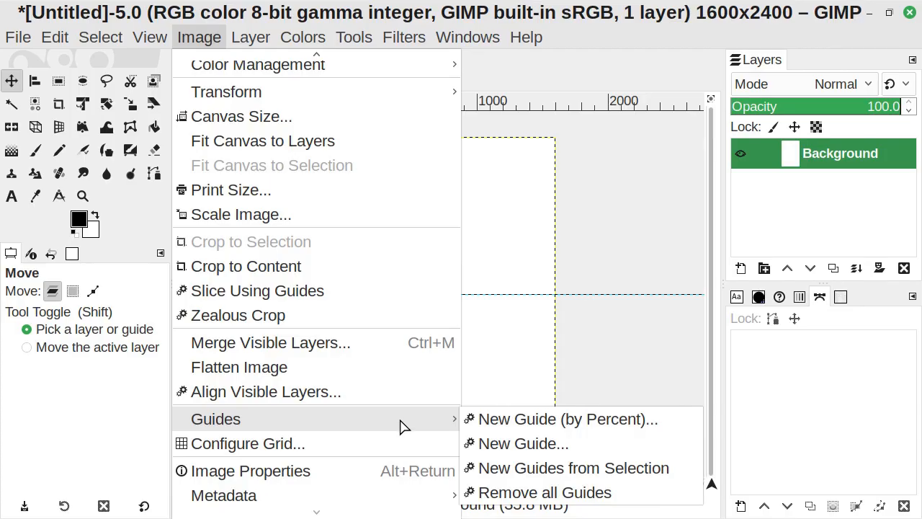
left_click(534, 427)
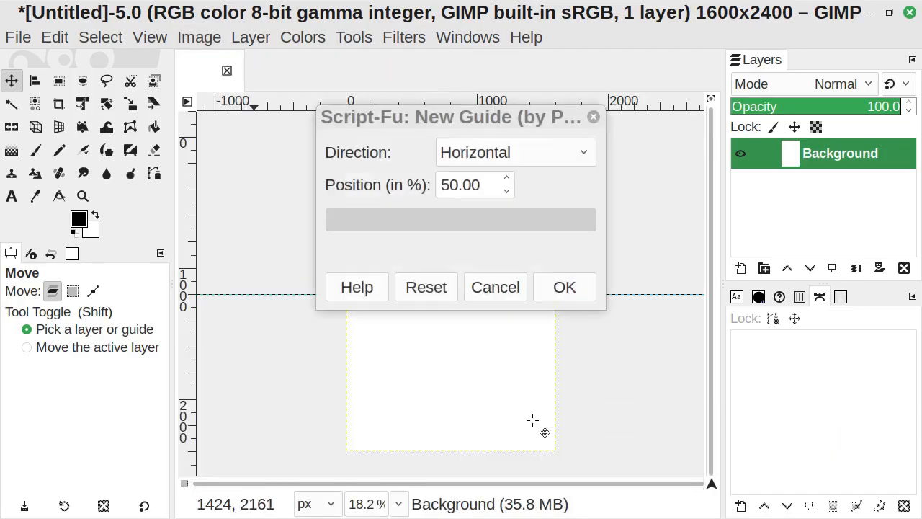
left_click(544, 156)
left_click(545, 180)
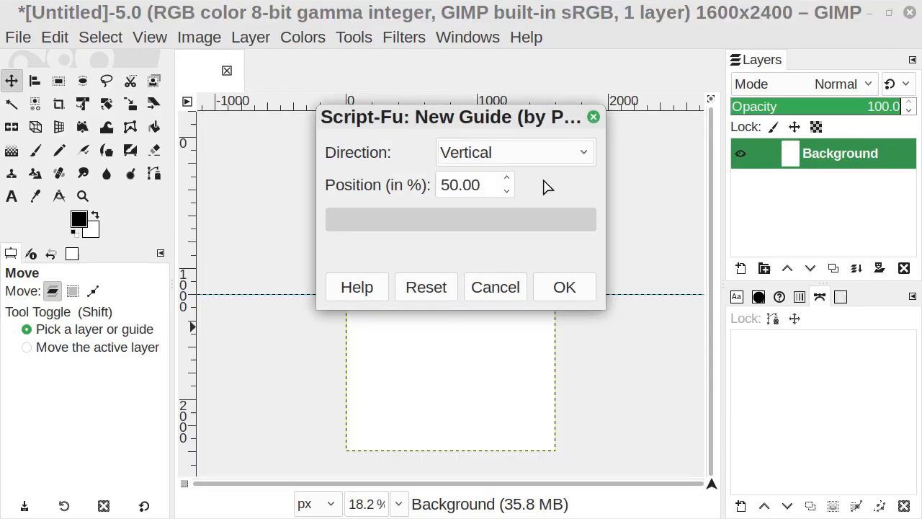
left_click(566, 288)
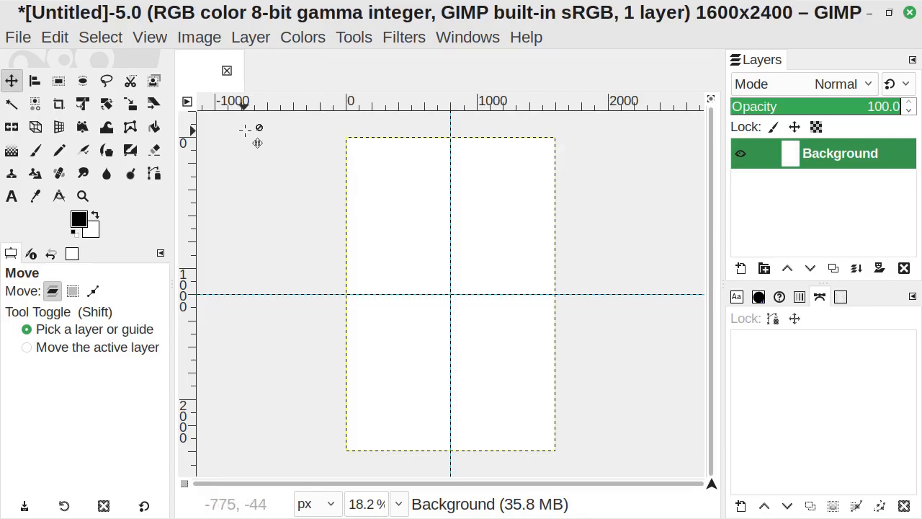
- Create a new transparent full-size layer named Rectangle
left_click(262, 40)
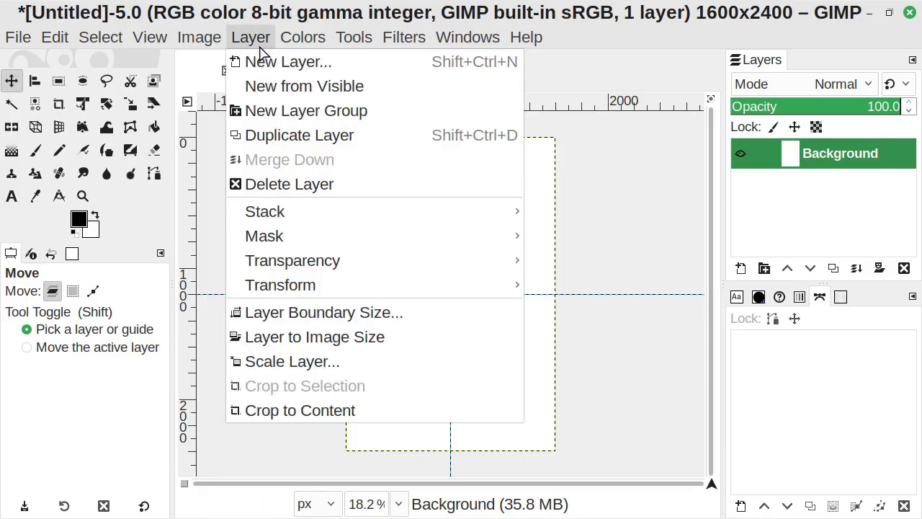
left_click(295, 63)
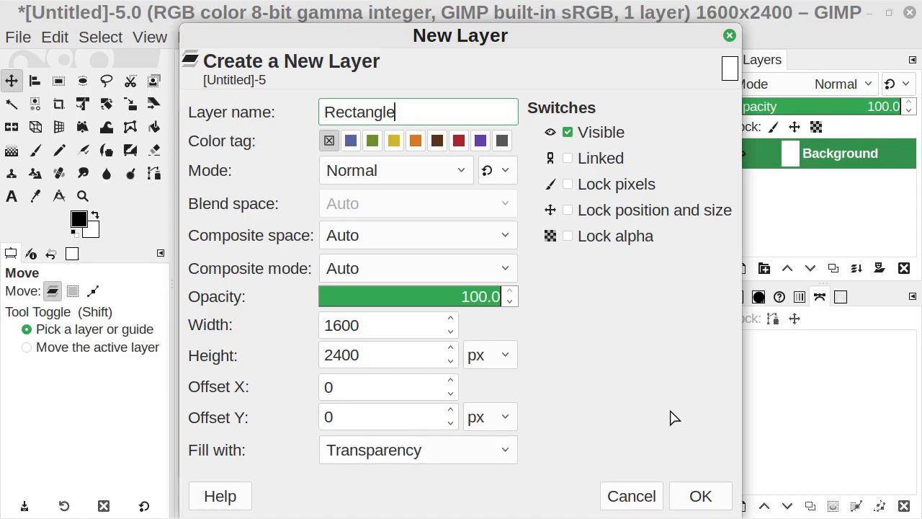
left_click(699, 496)
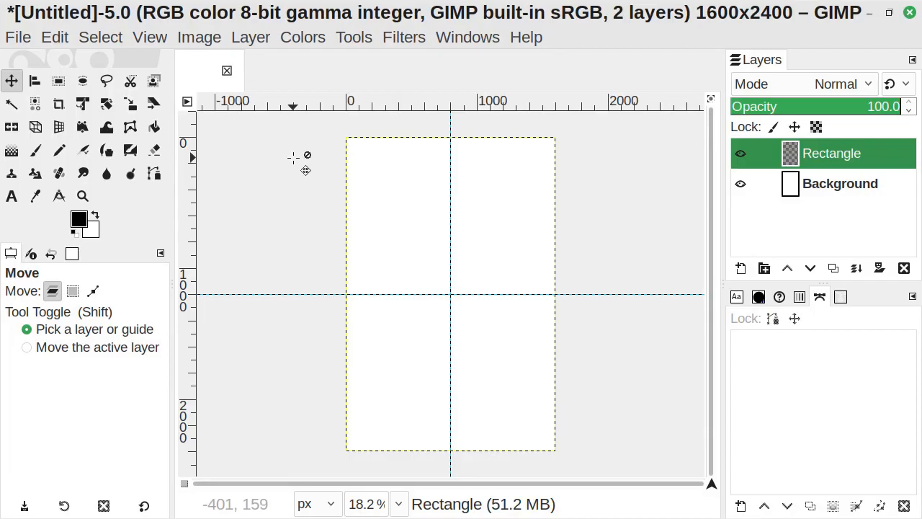
- Draw a rectangular selection about 489 × 418 px near the canvas's upper left corner
left_click(355, 37)
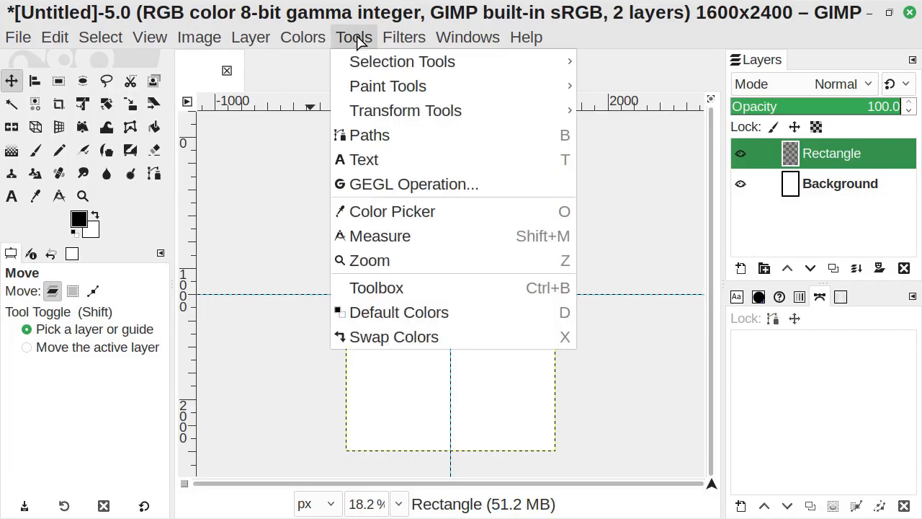
mouse_move(485, 63)
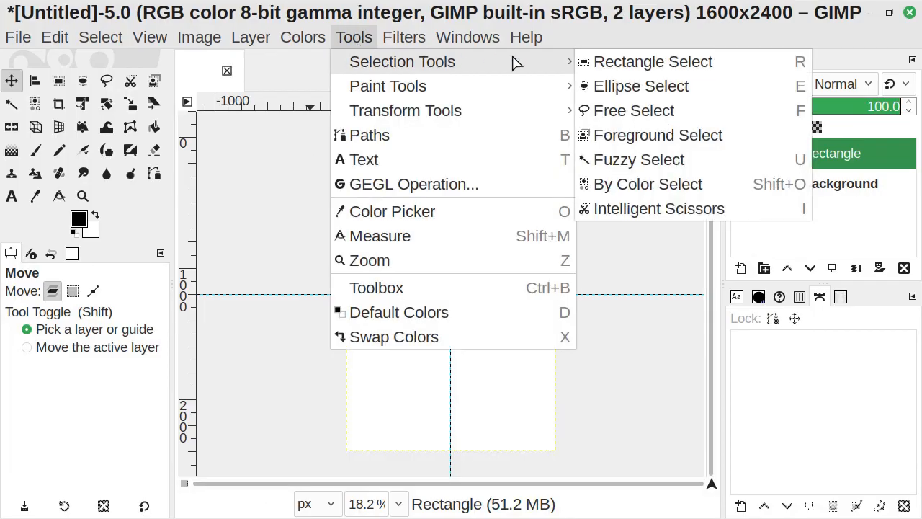
left_click(742, 65)
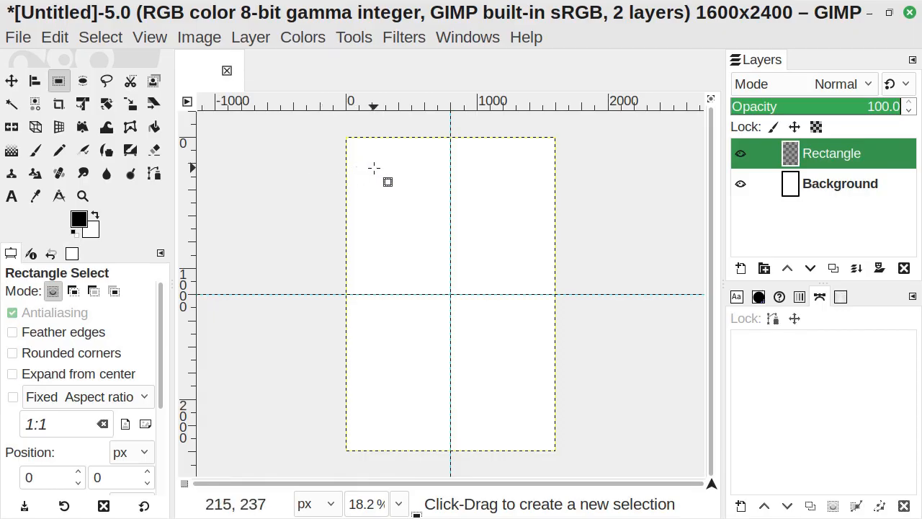
left_click_drag(374, 168, 374, 168)
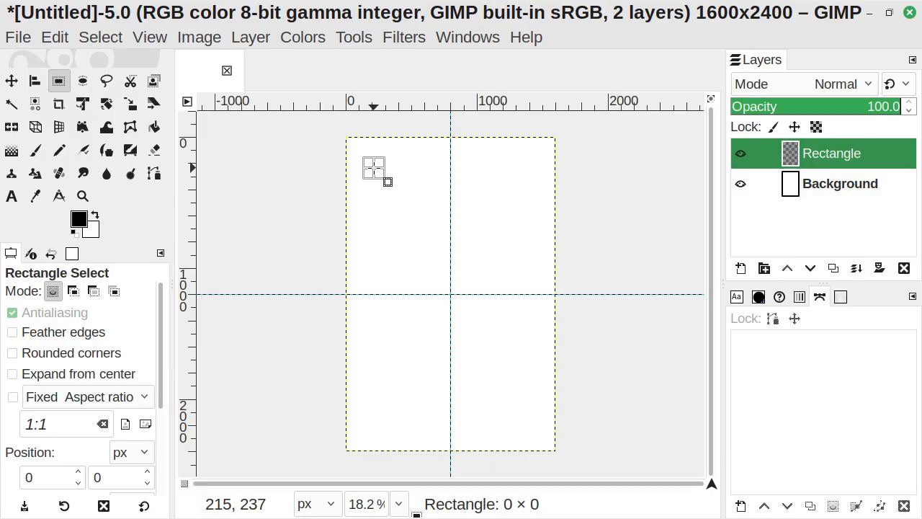
left_click_drag(374, 169, 438, 224)
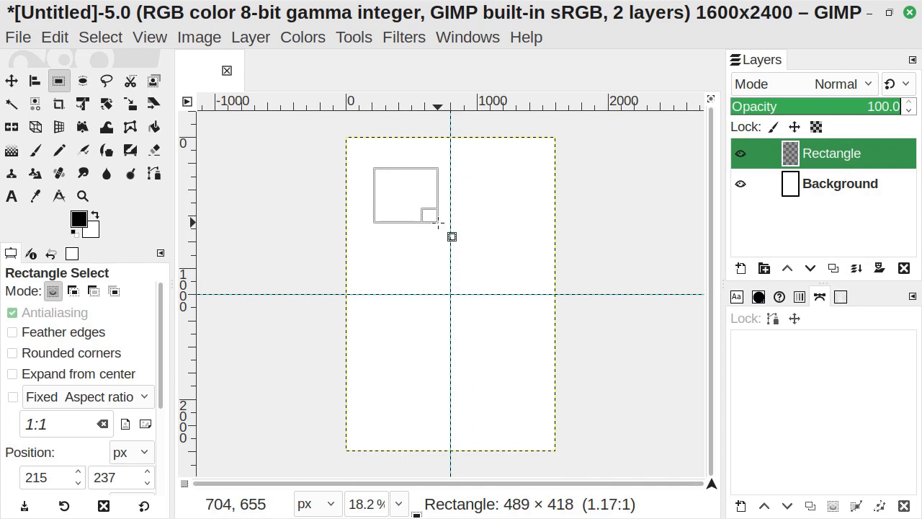
left_click_drag(438, 223, 438, 224)
key("Return")
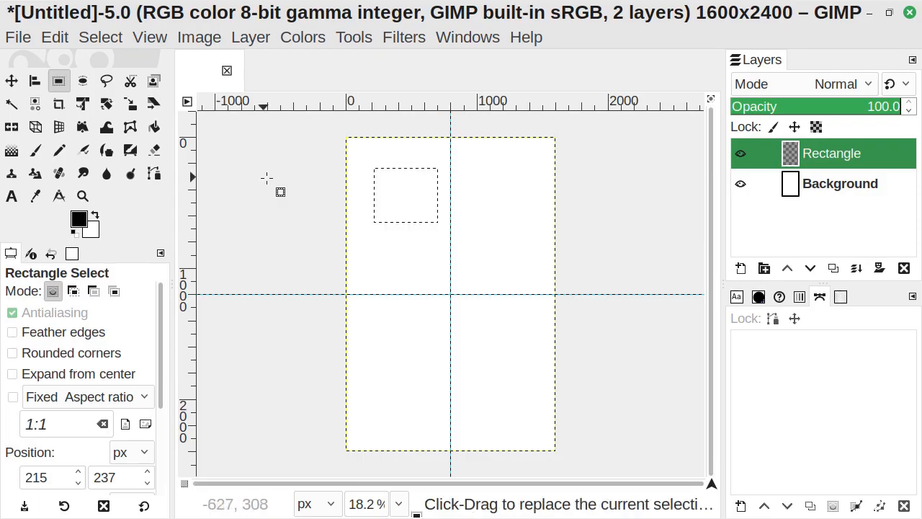
- Set the foreground colour to blue and bucket-fill the selection on the Rectangle layer
left_click(154, 127)
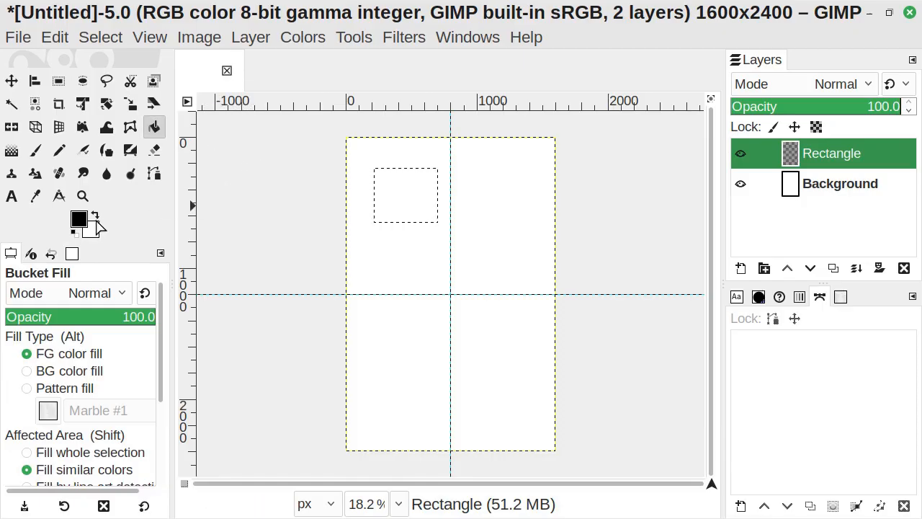
left_click(75, 219)
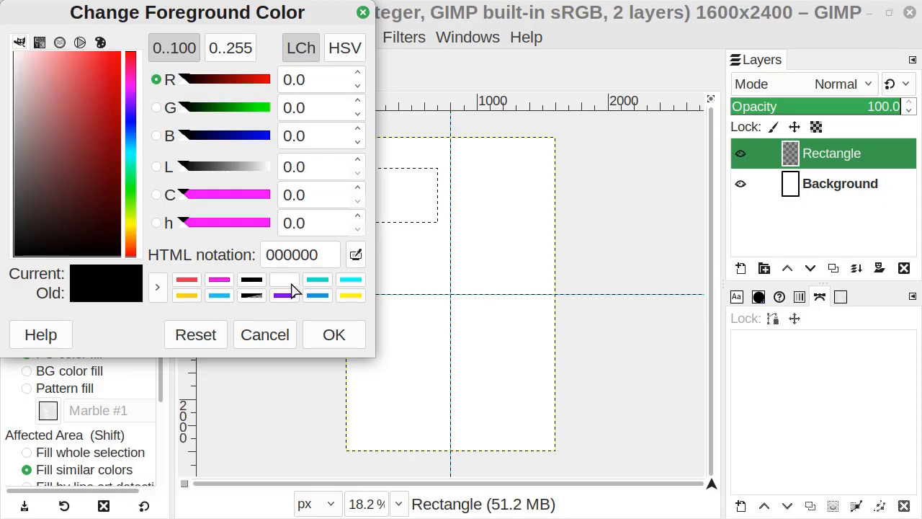
left_click(318, 294)
left_click(332, 337)
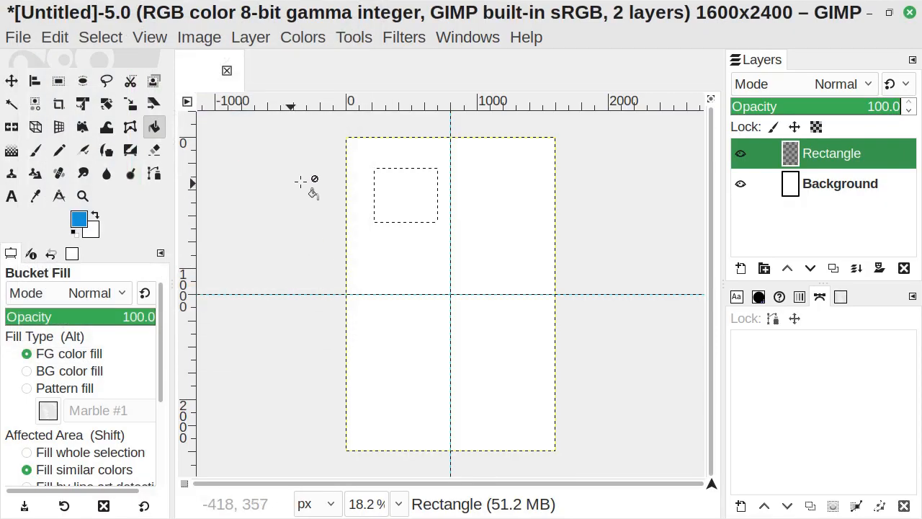
left_click(395, 188)
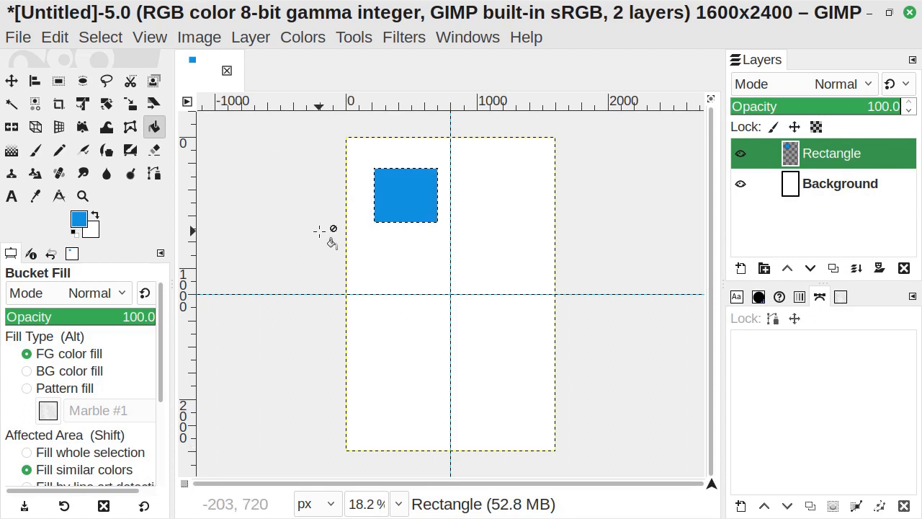
- Crop the Rectangle layer to the selection and remove the selection
left_click(252, 38)
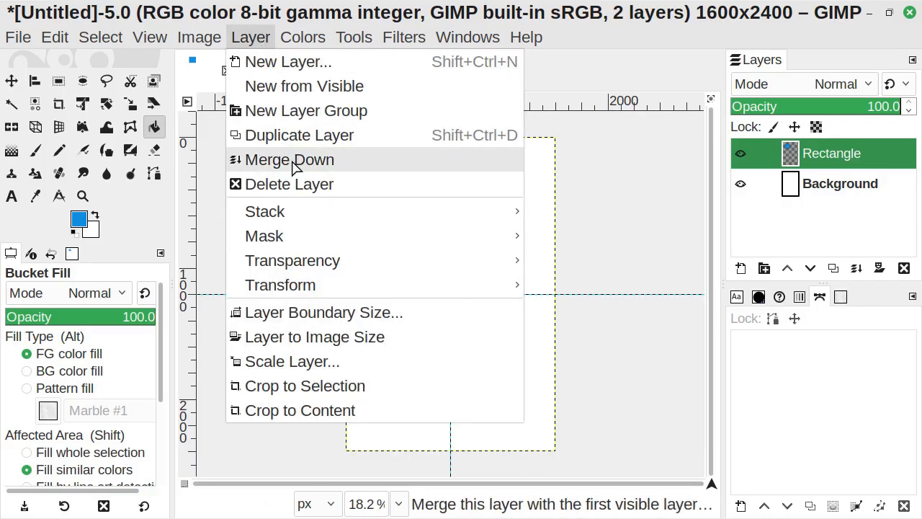
left_click(322, 392)
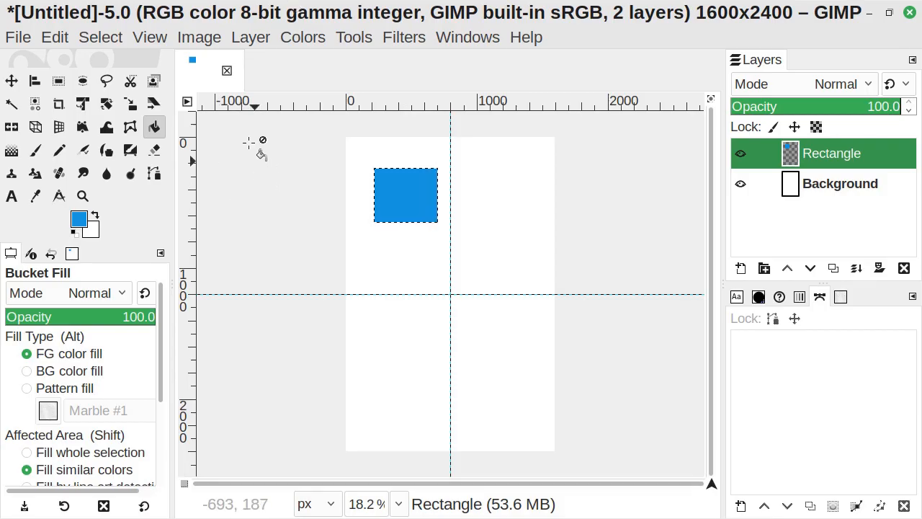
left_click(100, 37)
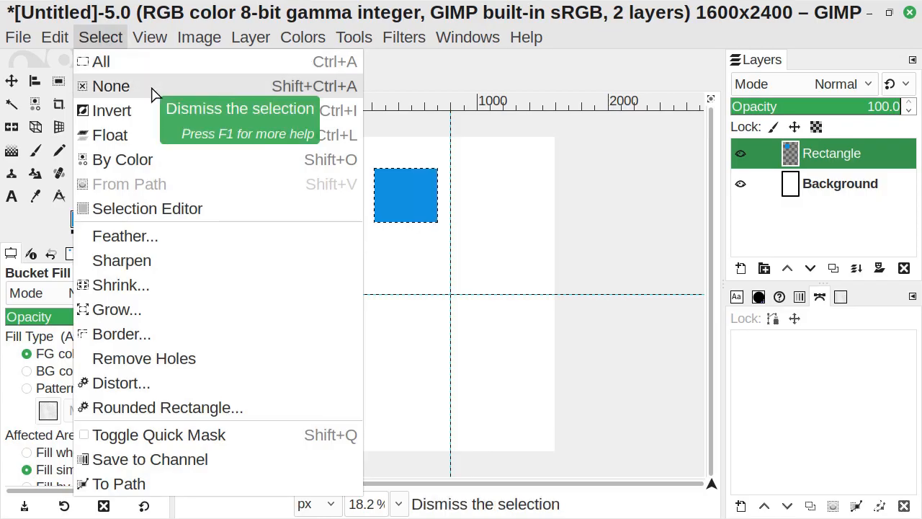
left_click(152, 89)
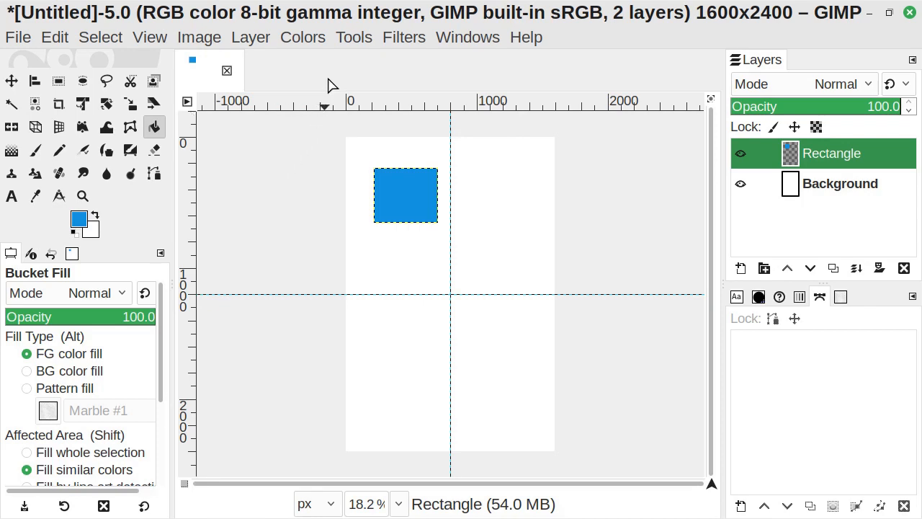
- Move the blue rectangle down with the Move tool so its corner snaps to the guides' intersection
left_click(358, 41)
mouse_move(364, 97)
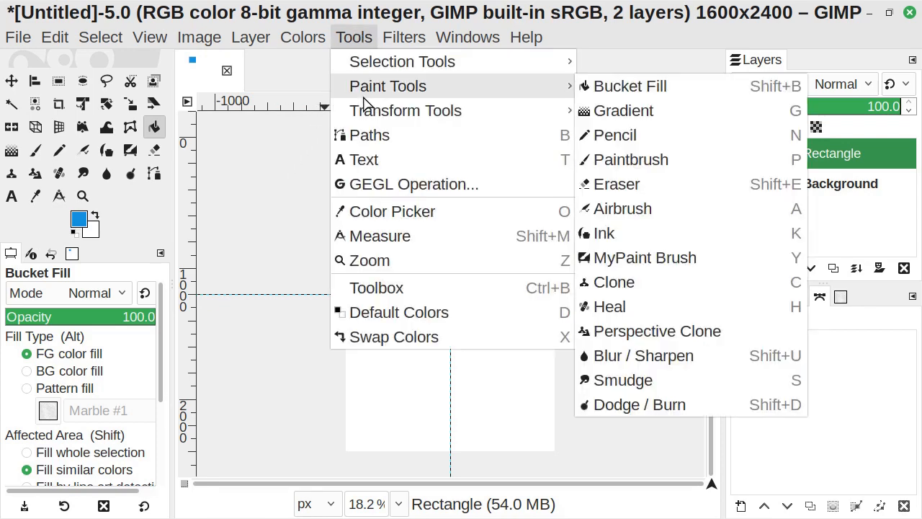
mouse_move(364, 119)
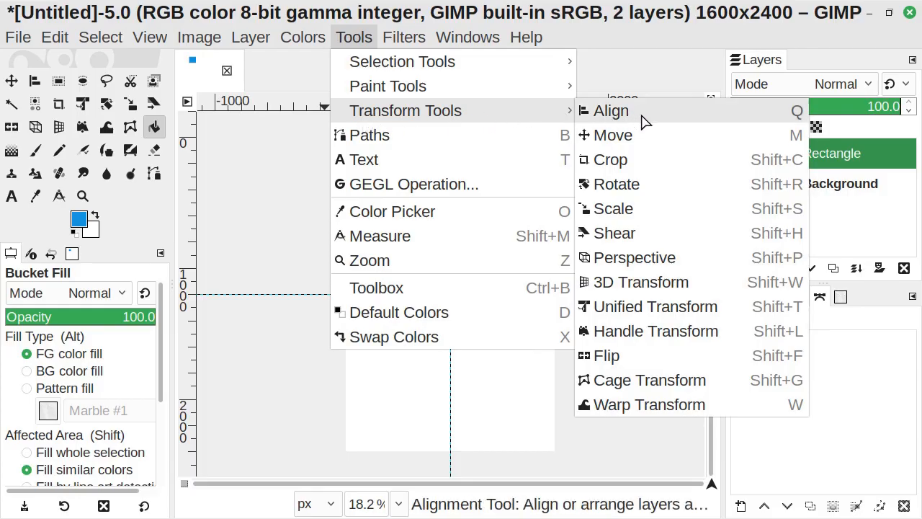
left_click(648, 136)
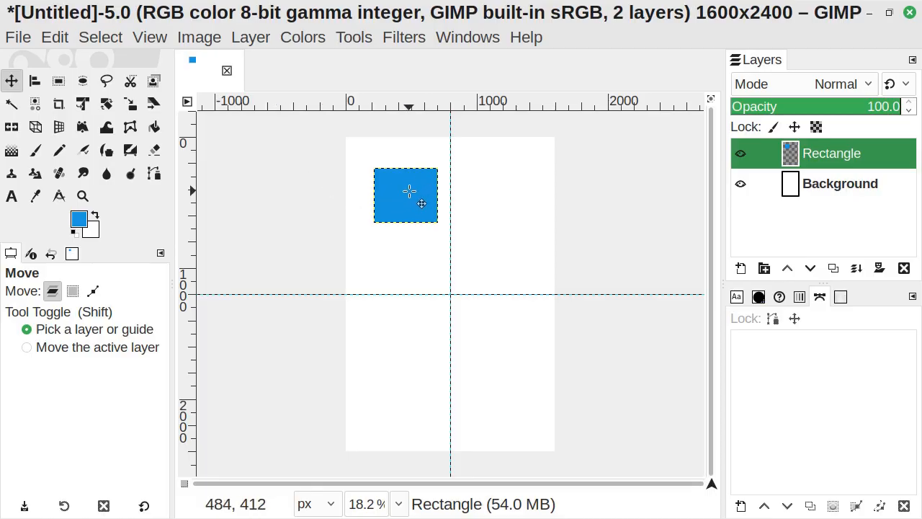
left_click_drag(422, 203, 421, 265)
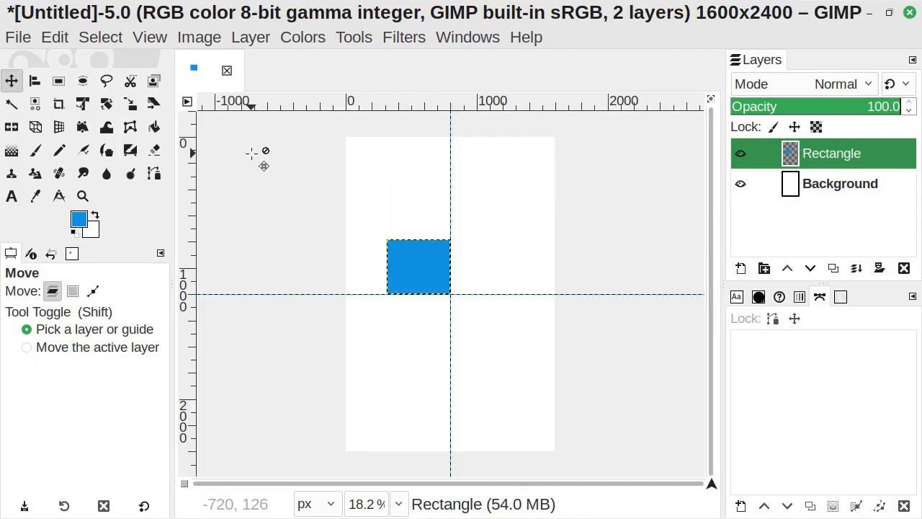
- Turn on snapping to canvas edges and try dragging the rectangle toward the canvas's top-left corner
left_click(160, 38)
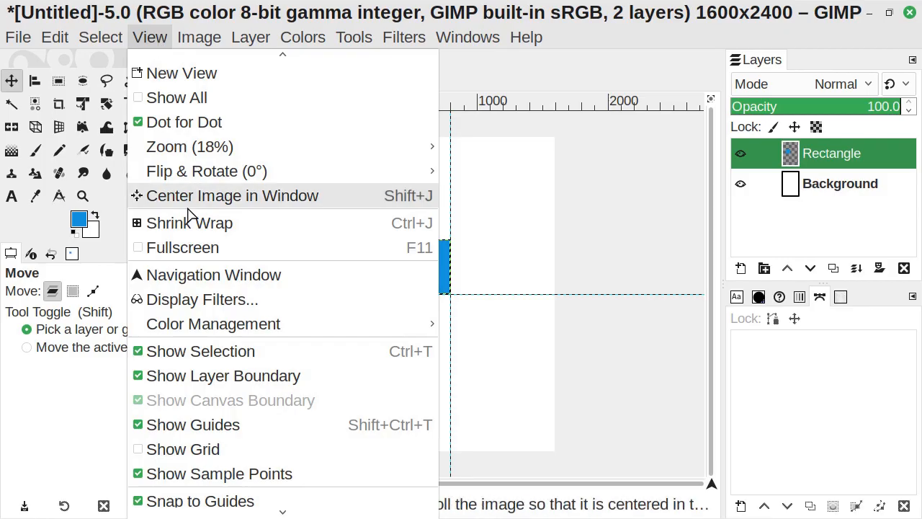
mouse_move(221, 516)
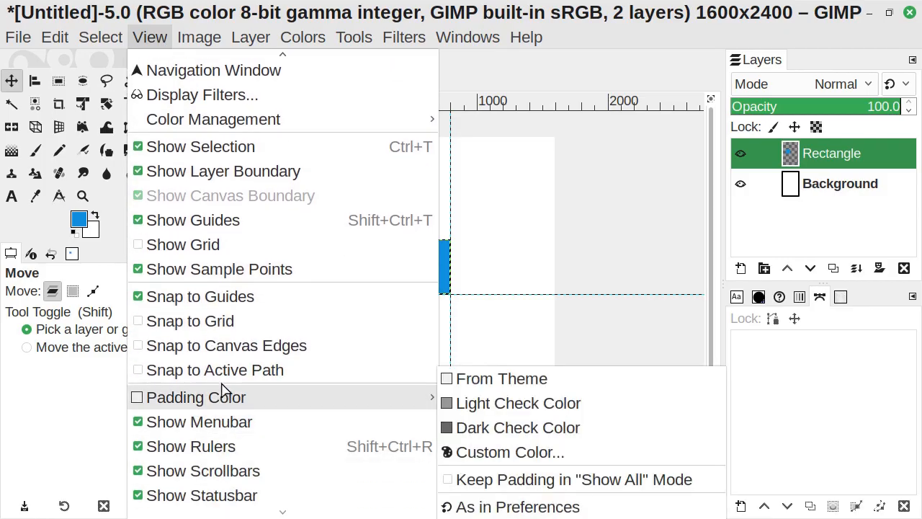
left_click(238, 348)
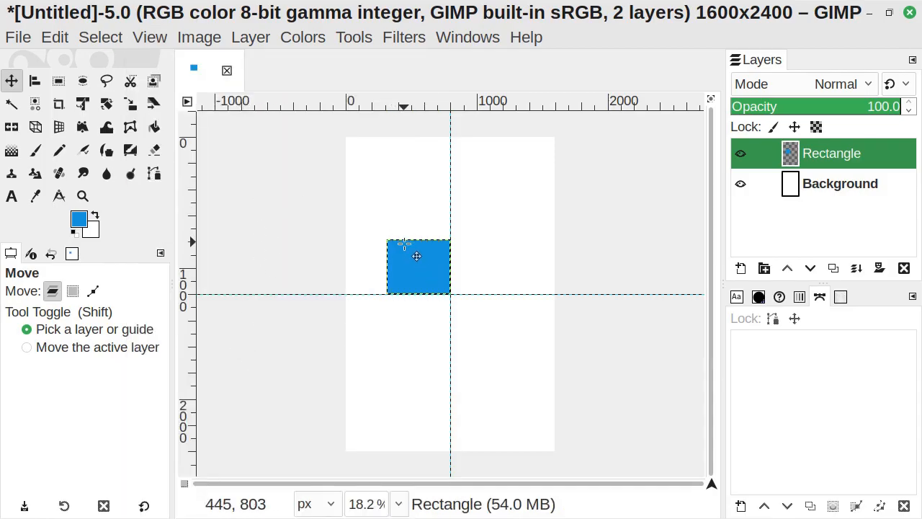
left_click_drag(416, 270, 374, 168)
key("Escape")
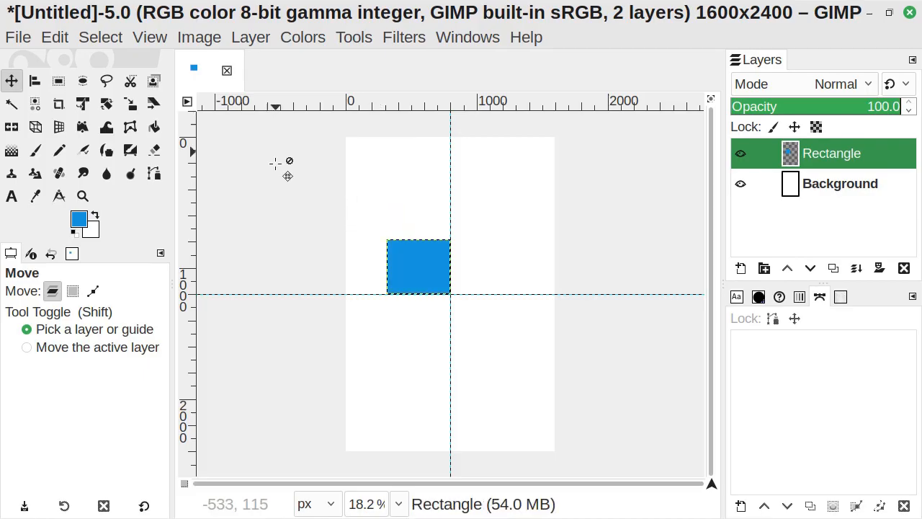
- Show the image grid and turn on snapping to the grid
left_click(150, 38)
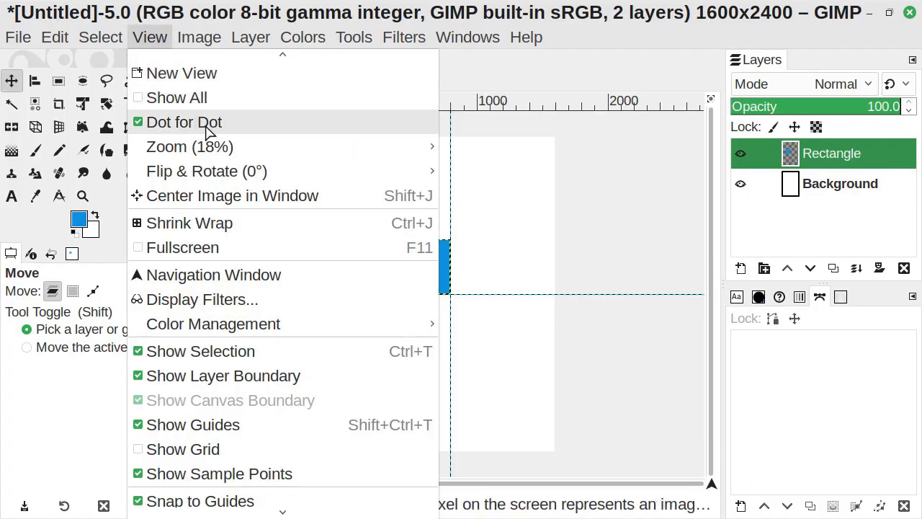
mouse_move(223, 147)
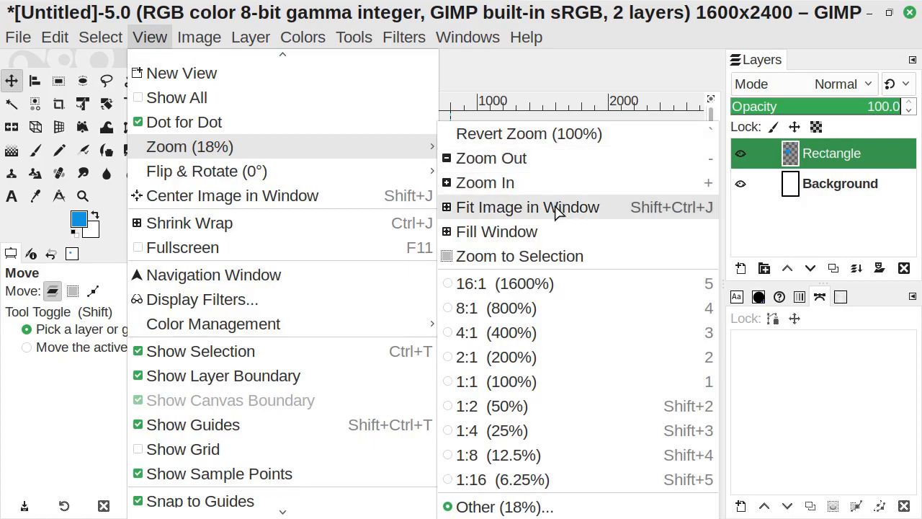
left_click(604, 209)
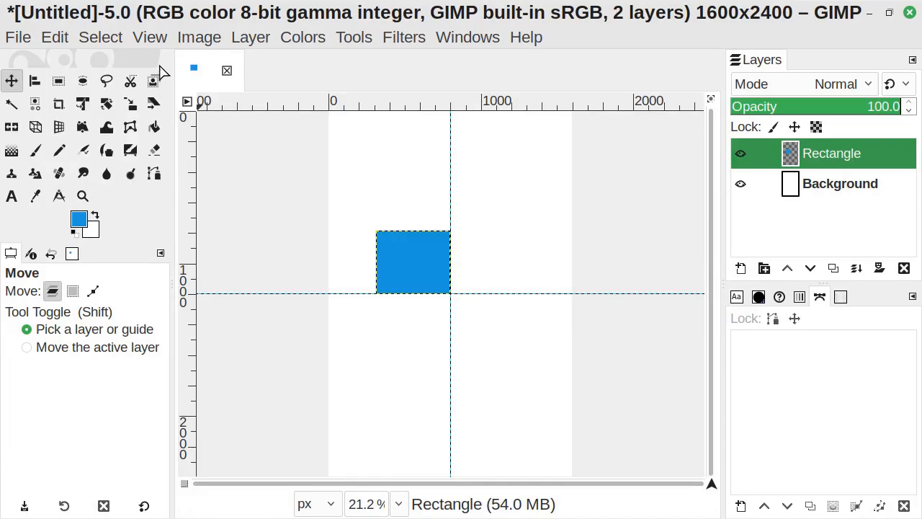
left_click(152, 38)
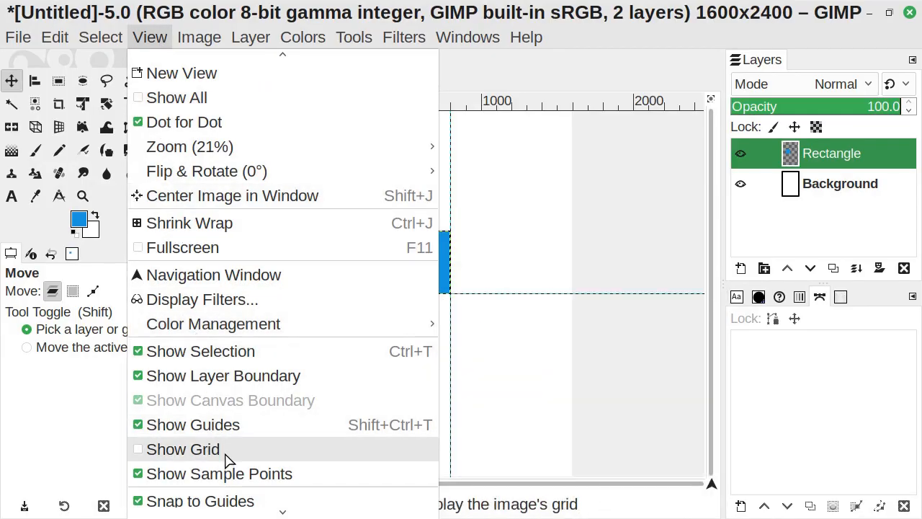
left_click(183, 449)
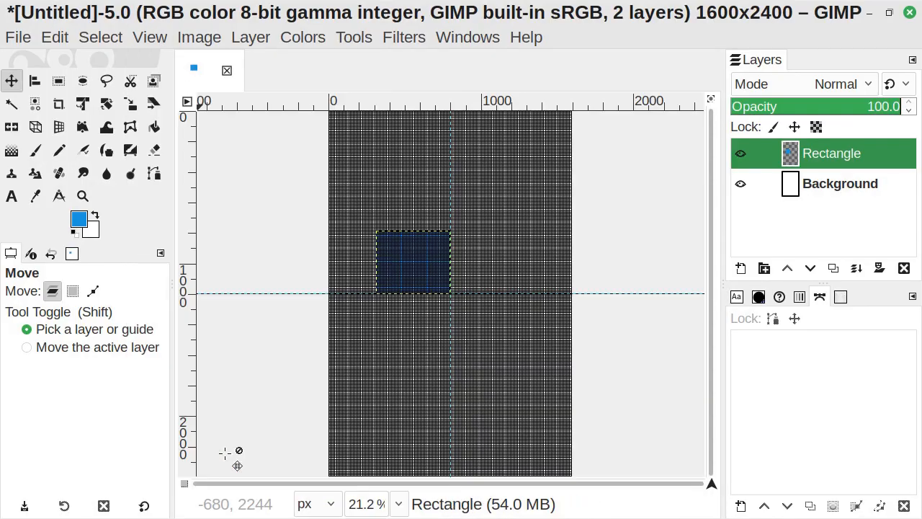
left_click(158, 39)
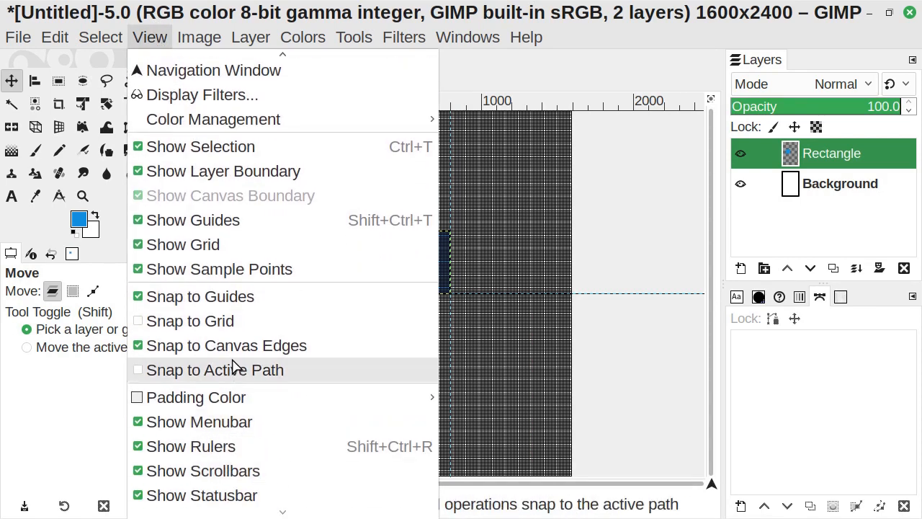
left_click(232, 322)
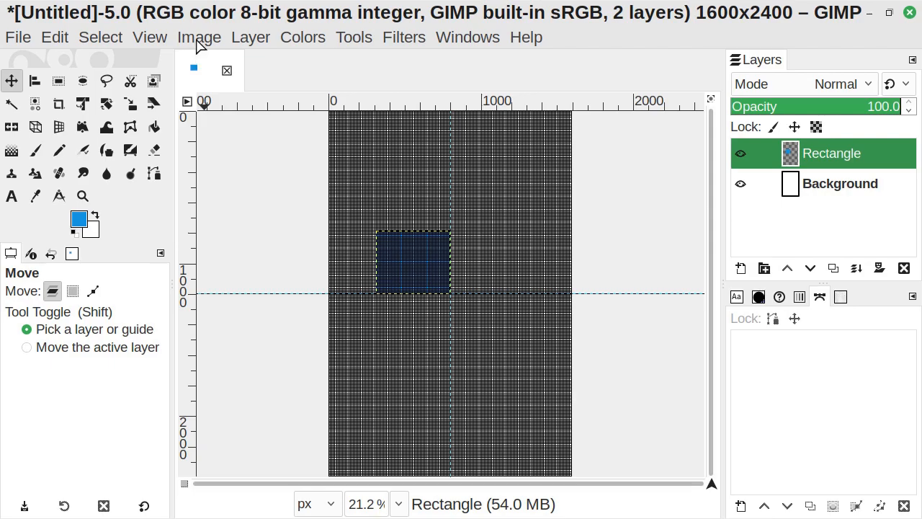
- Configure the image grid spacing to 80 pixels horizontally and vertically
left_click(197, 41)
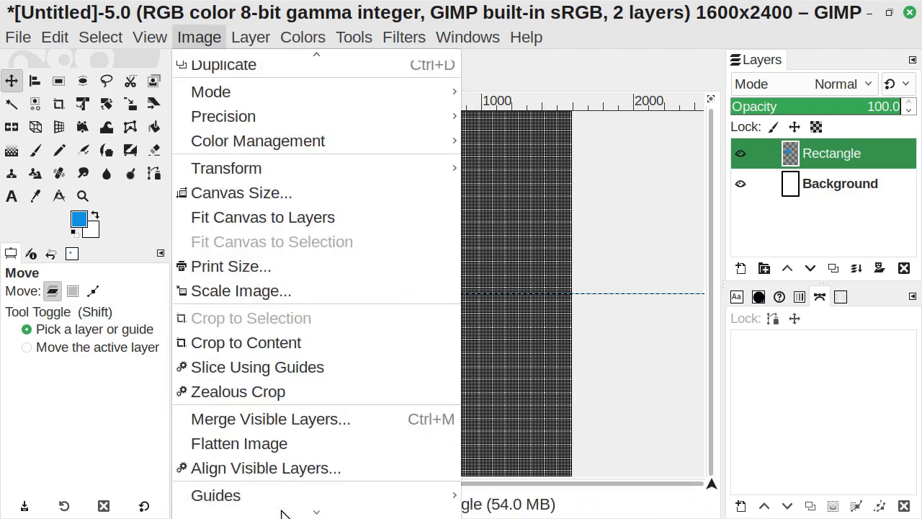
mouse_move(284, 514)
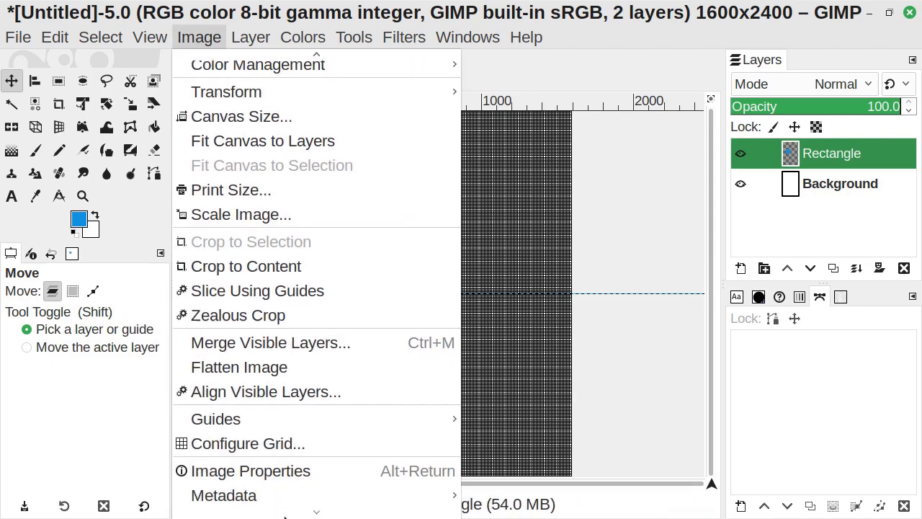
left_click(327, 448)
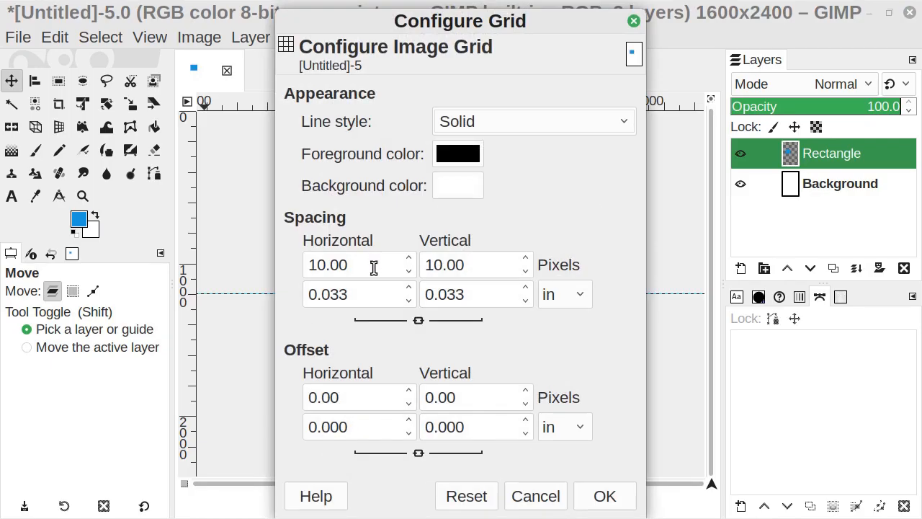
left_click(475, 266)
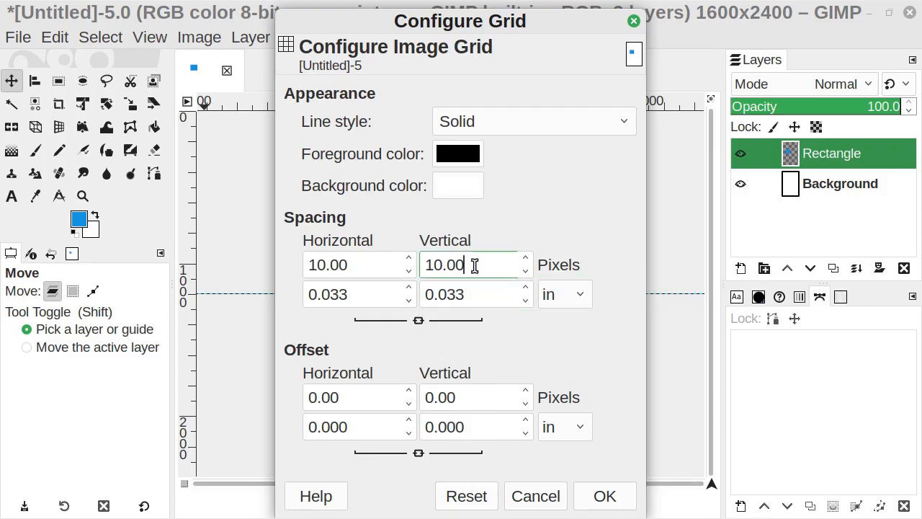
left_click_drag(475, 266, 419, 249)
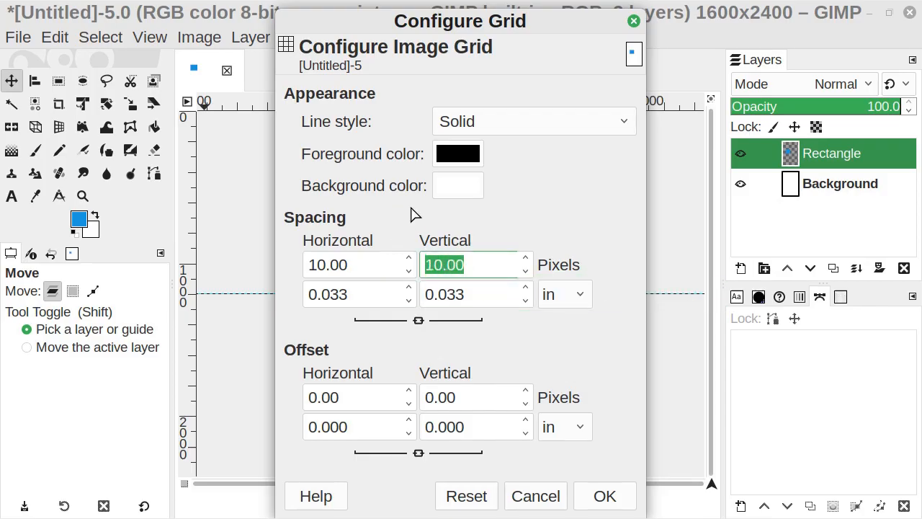
type("8")
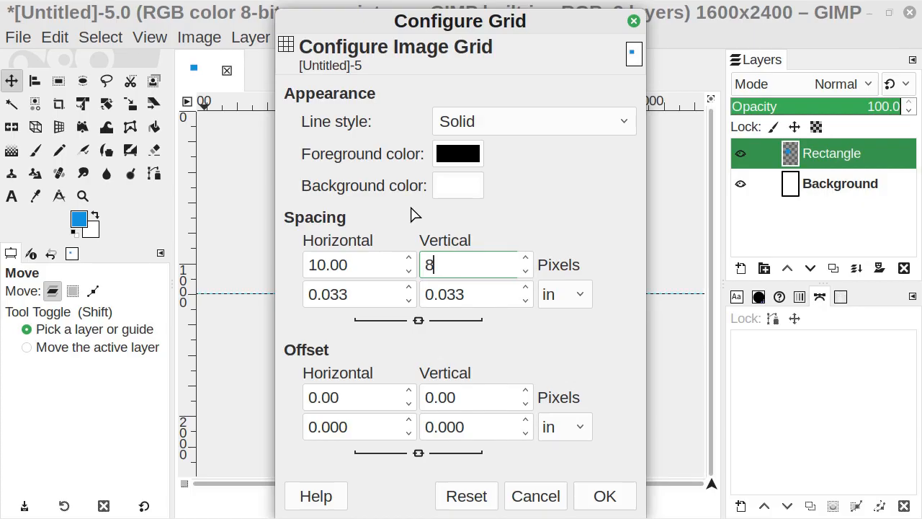
type("0")
left_click(382, 267)
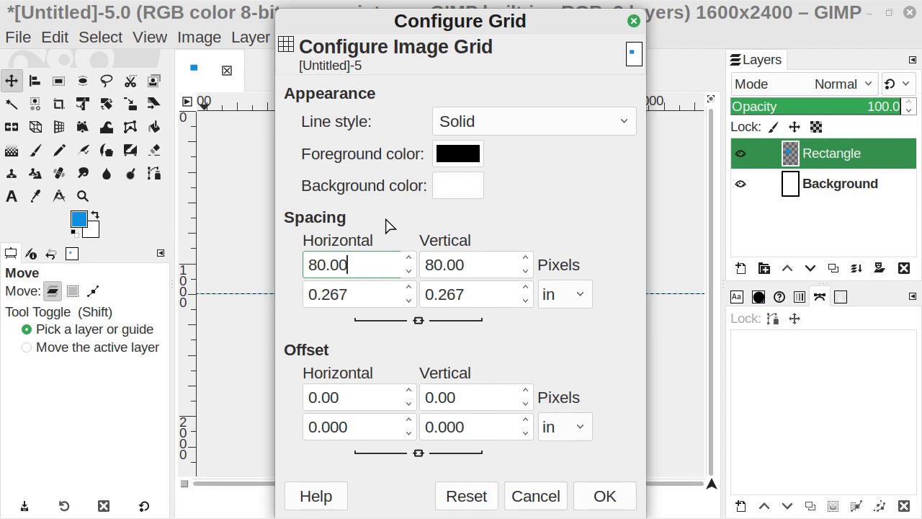
left_click(615, 496)
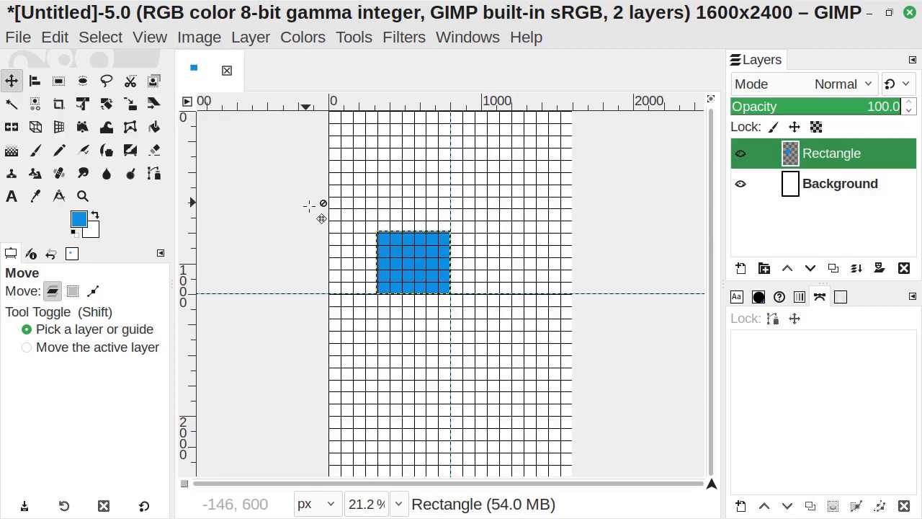
- Move the blue rectangle up toward the canvas's top so it snaps to the grid lines
left_click_drag(436, 276, 420, 182)
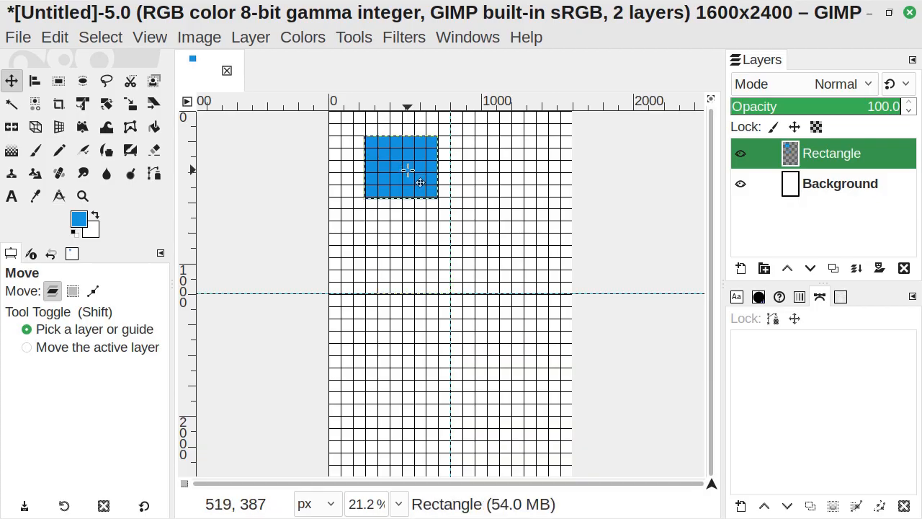